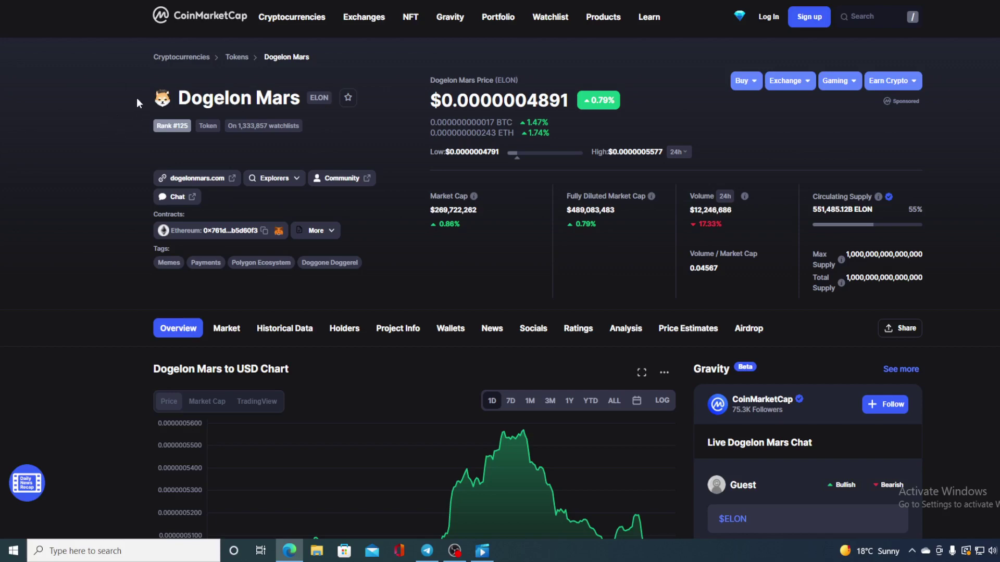
Step: Highlight the Dogelon Mars title, then its current price and 0.87% change, on the price page
{"action": "left_click_drag", "start_coordinate": [136, 97], "coordinate": [351, 107]}
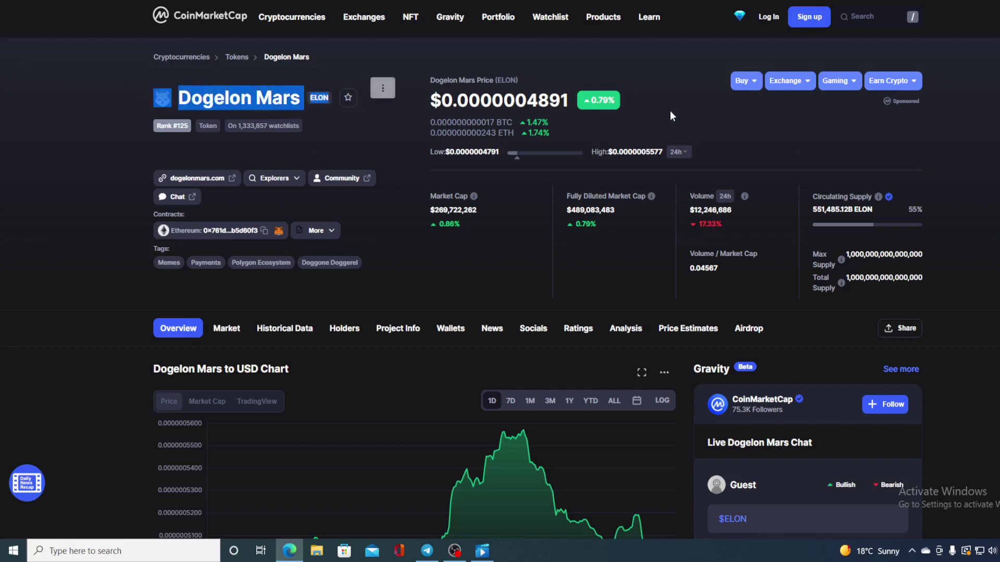
{"action": "scroll", "coordinate": [686, 103], "scroll_direction": "down", "scroll_amount": 3}
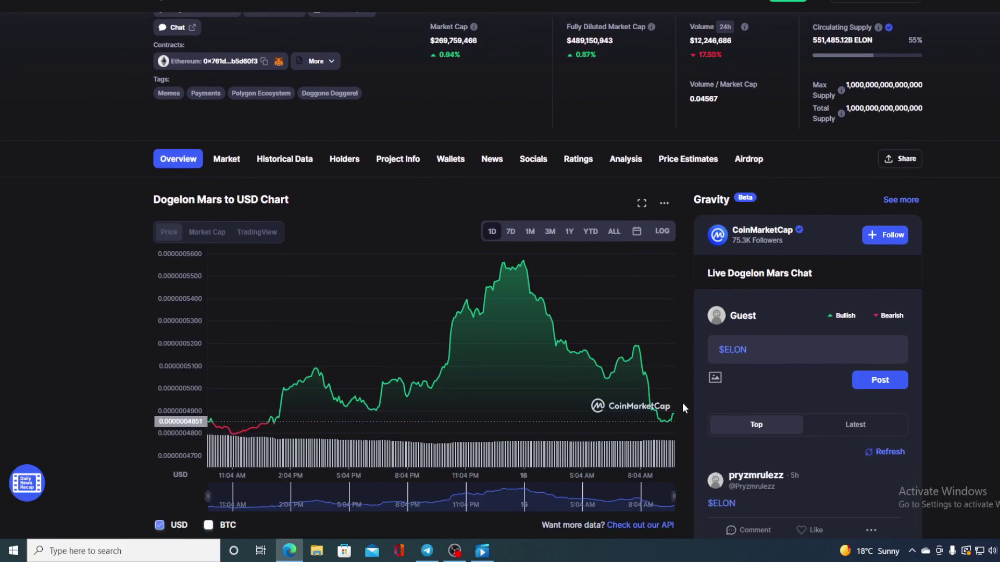
{"action": "mouse_move", "coordinate": [673, 416]}
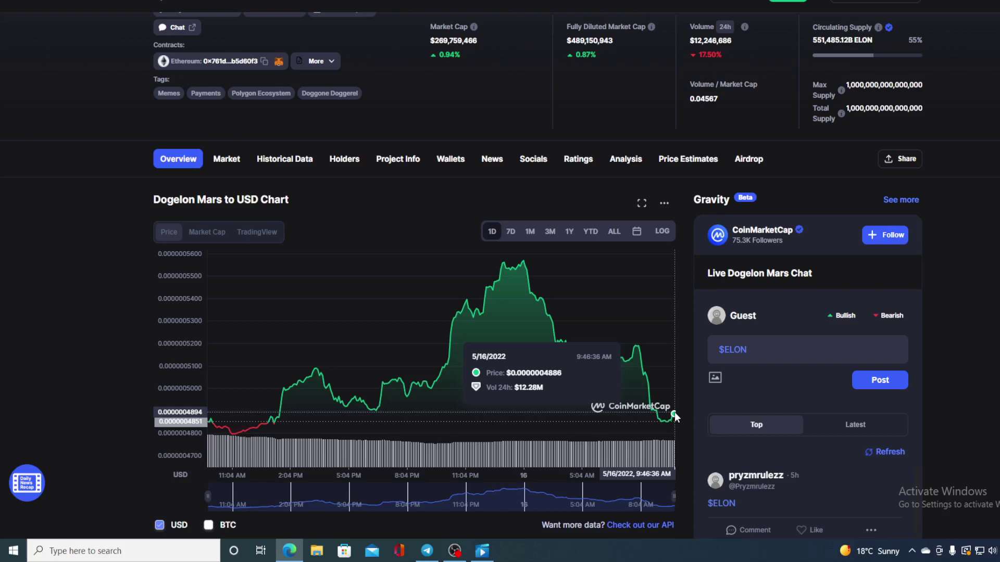
{"action": "scroll", "coordinate": [684, 374], "scroll_direction": "up", "scroll_amount": 3}
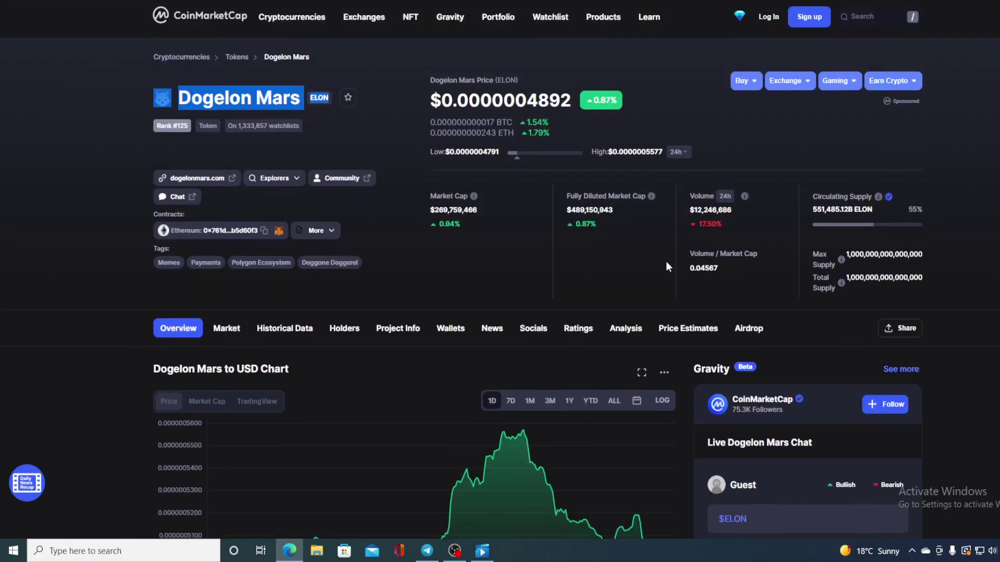
{"action": "left_click", "coordinate": [397, 114]}
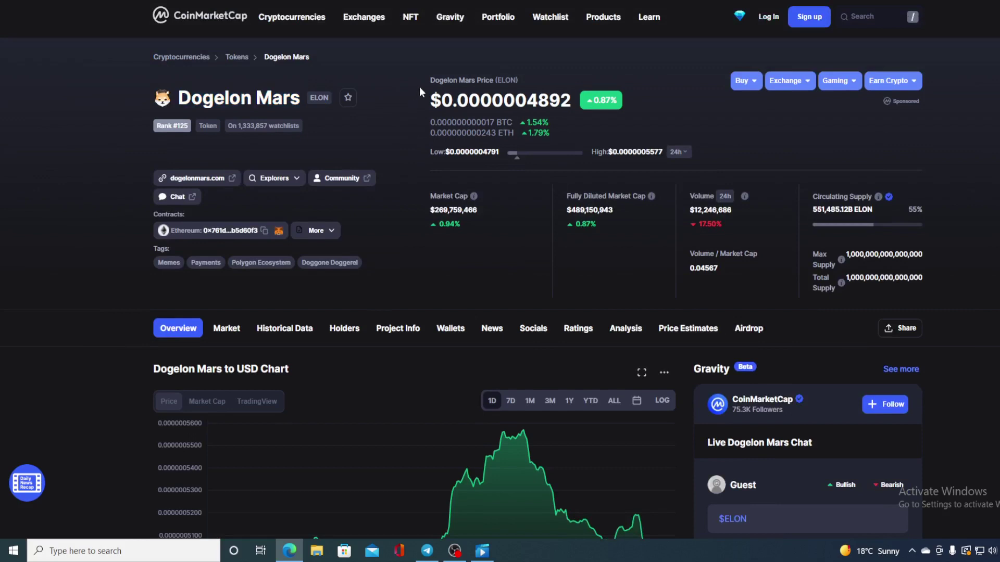
{"action": "left_click_drag", "start_coordinate": [420, 87], "coordinate": [566, 97]}
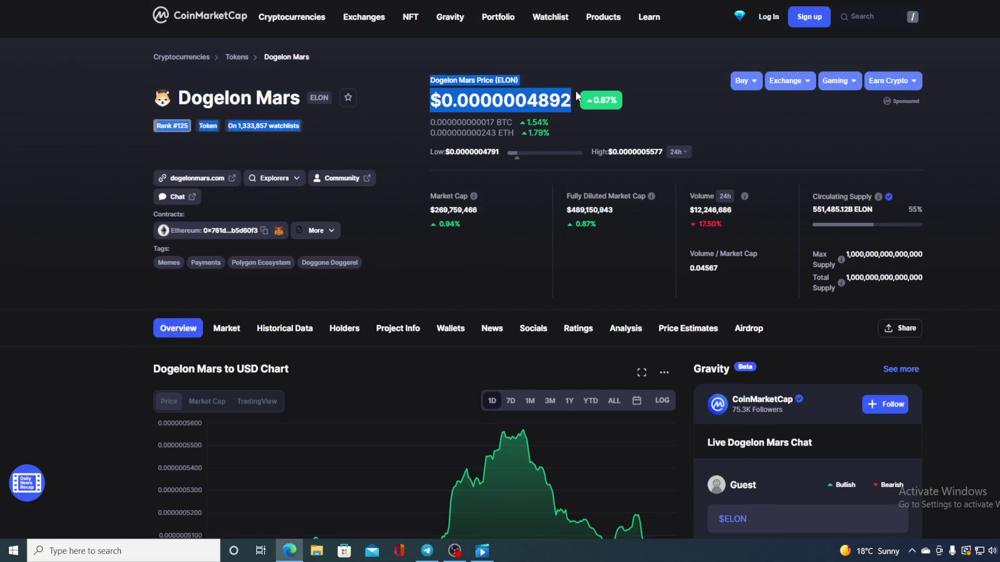
{"action": "left_click_drag", "start_coordinate": [575, 90], "coordinate": [634, 94]}
{"action": "left_click", "coordinate": [754, 223]}
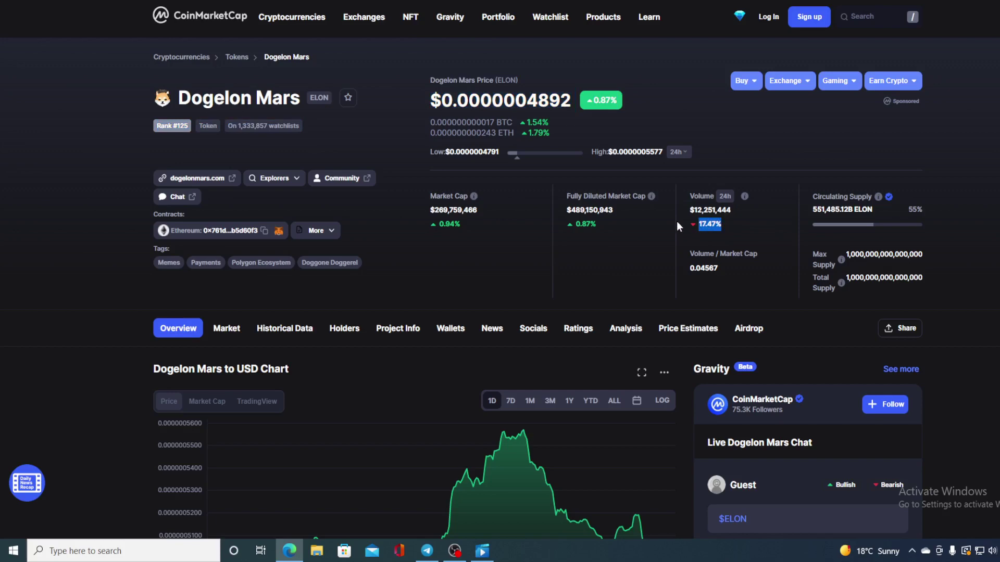
{"action": "scroll", "coordinate": [463, 239], "scroll_direction": "down", "scroll_amount": 2}
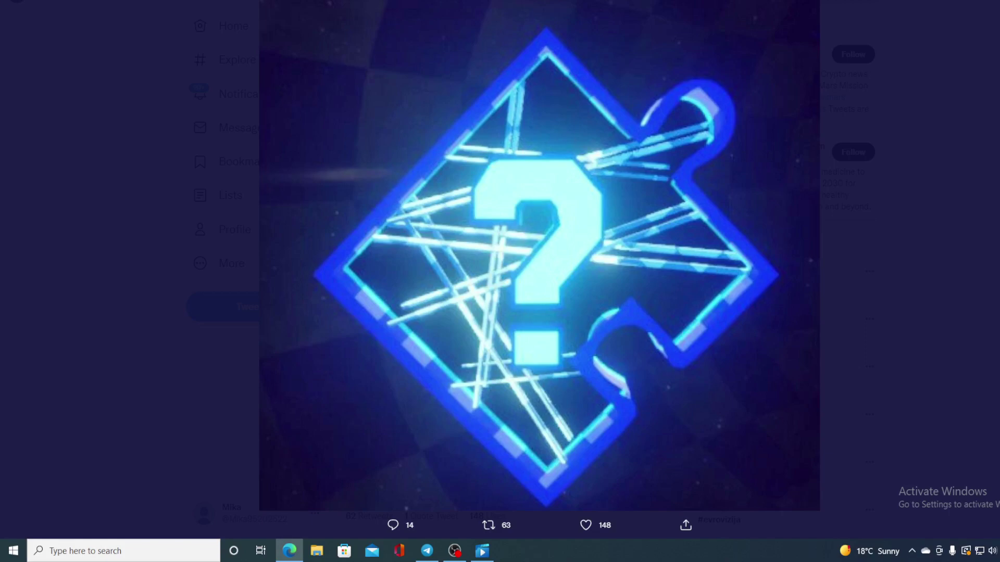
Step: Close the enlarged puzzle-piece tweet image with Esc
{"action": "key", "text": "Escape"}
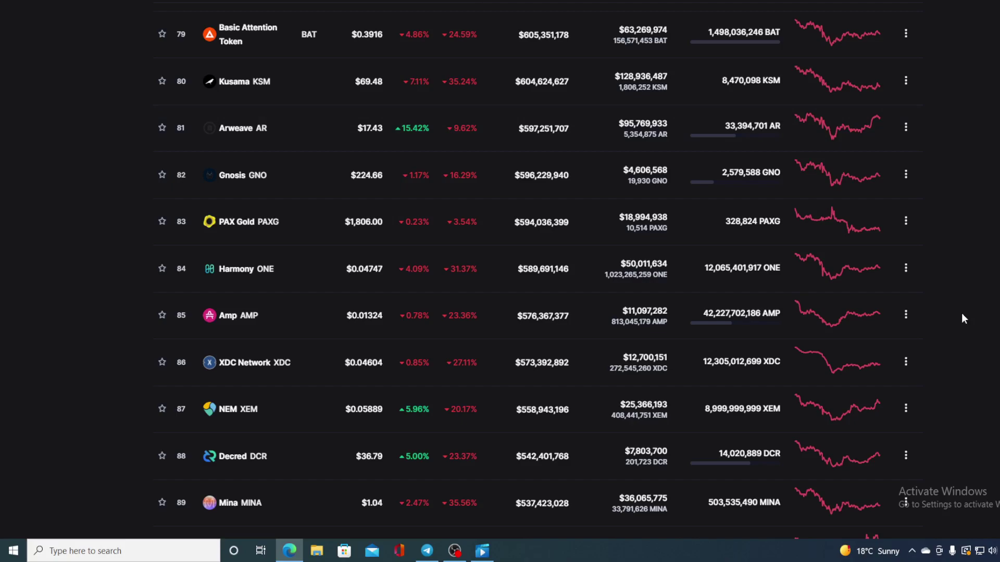
{"action": "scroll", "coordinate": [961, 313], "scroll_direction": "down", "scroll_amount": 5}
{"action": "scroll", "coordinate": [961, 314], "scroll_direction": "down", "scroll_amount": 2}
{"action": "scroll", "coordinate": [961, 313], "scroll_direction": "up", "scroll_amount": 5}
{"action": "scroll", "coordinate": [962, 313], "scroll_direction": "up", "scroll_amount": 2}
{"action": "scroll", "coordinate": [961, 313], "scroll_direction": "up", "scroll_amount": 3}
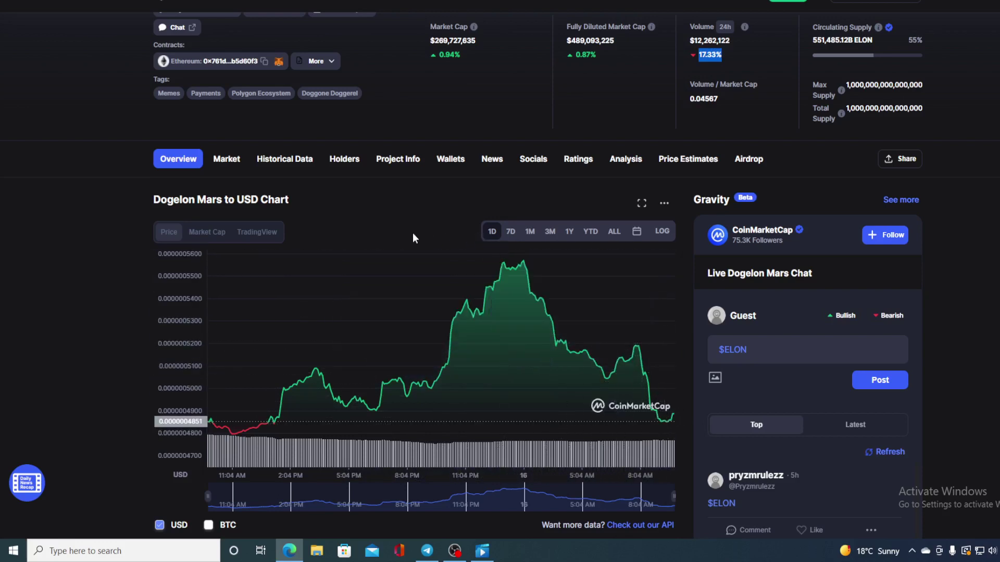
Step: Switch the Dogelon Mars to USD chart to the 7D range
{"action": "left_click", "coordinate": [511, 232]}
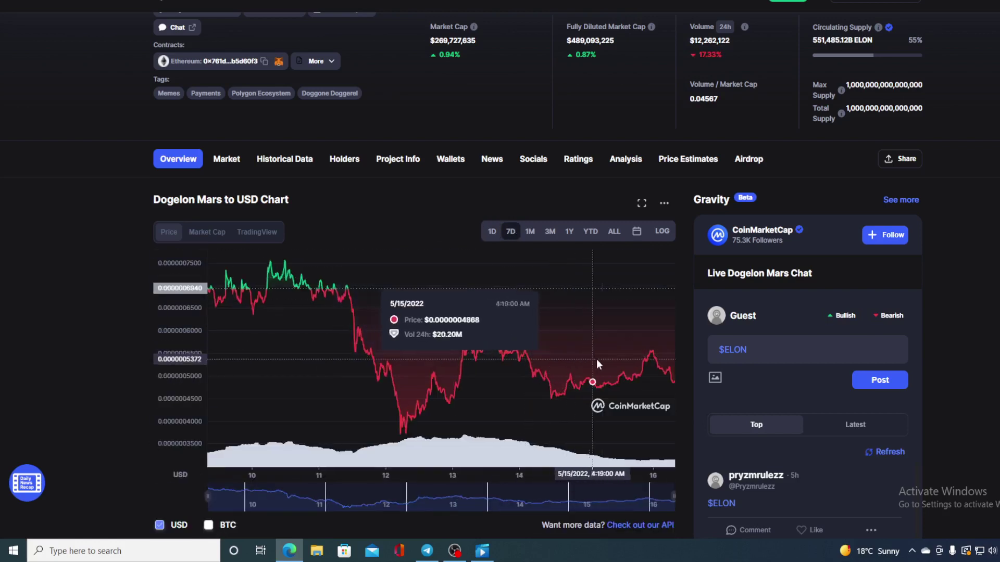
{"action": "mouse_move", "coordinate": [647, 360]}
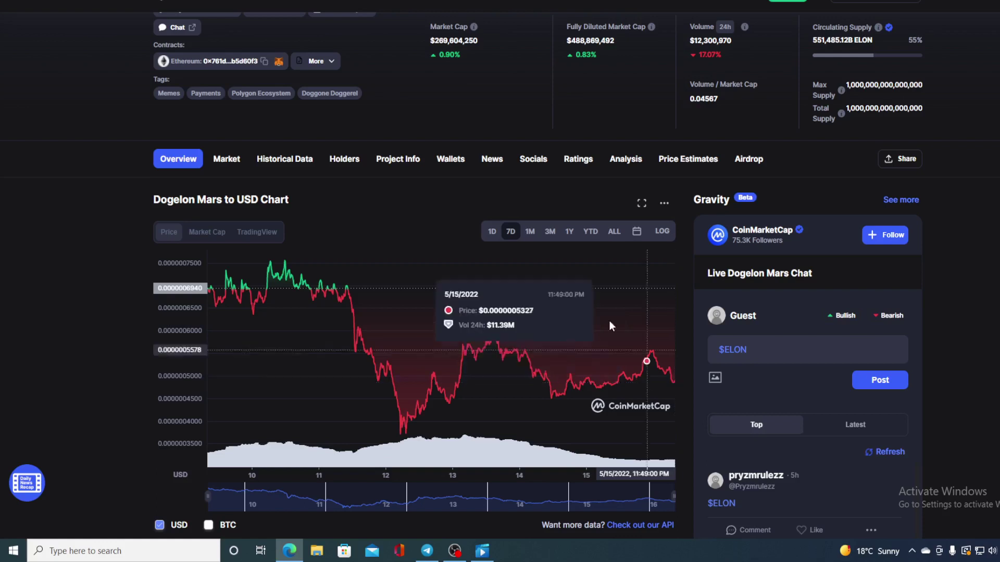
Step: Return the ELON price chart to the 1D range
{"action": "left_click", "coordinate": [491, 232]}
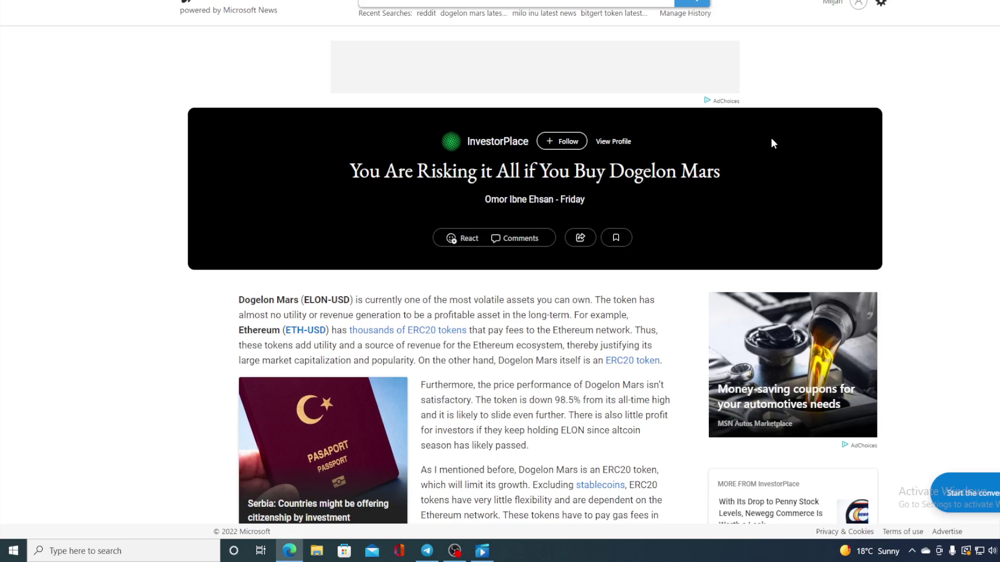
{"action": "scroll", "coordinate": [671, 359], "scroll_direction": "down", "scroll_amount": 1}
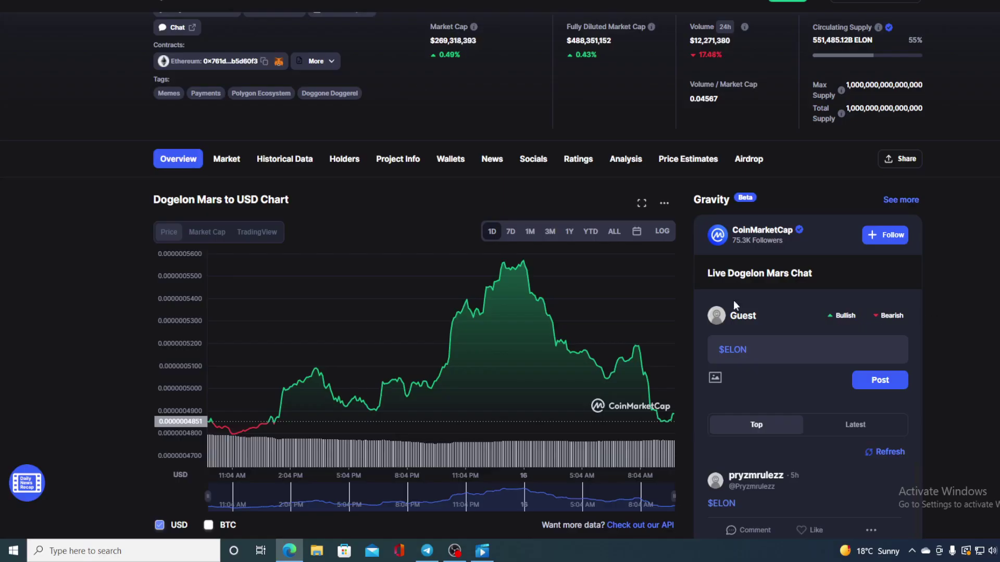
{"action": "left_click", "coordinate": [510, 231]}
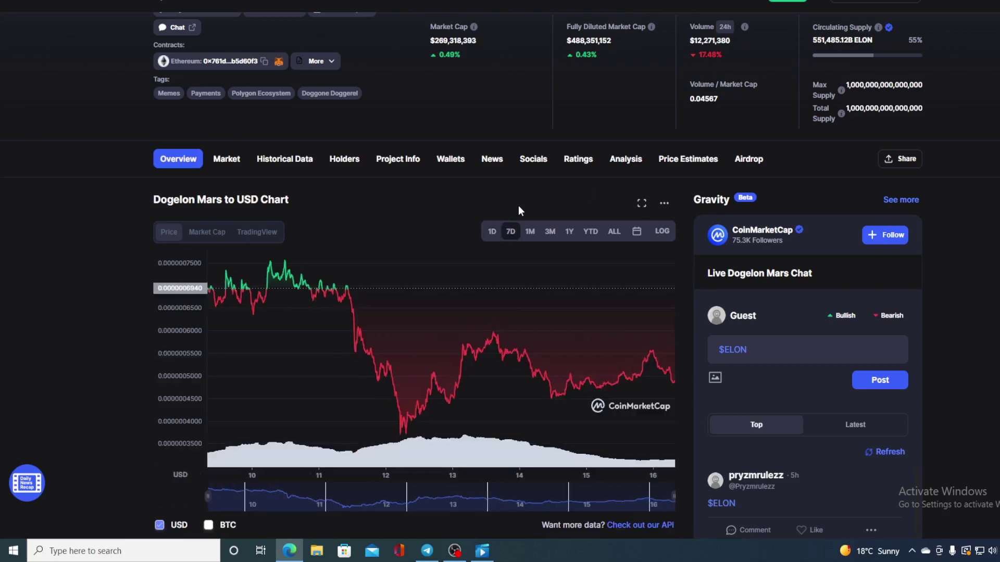
{"action": "scroll", "coordinate": [519, 195], "scroll_direction": "up", "scroll_amount": 1}
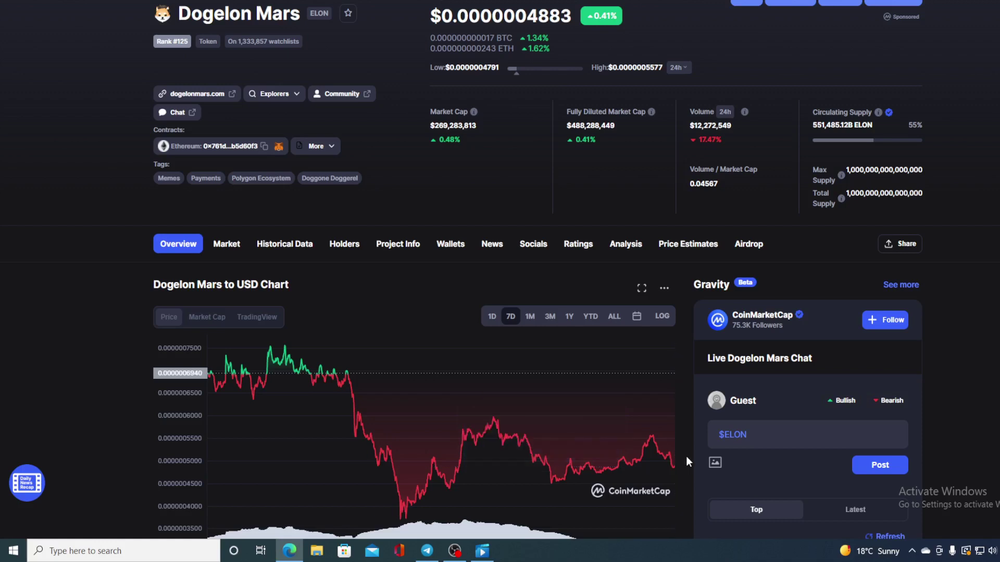
{"action": "scroll", "coordinate": [686, 456], "scroll_direction": "down", "scroll_amount": 1}
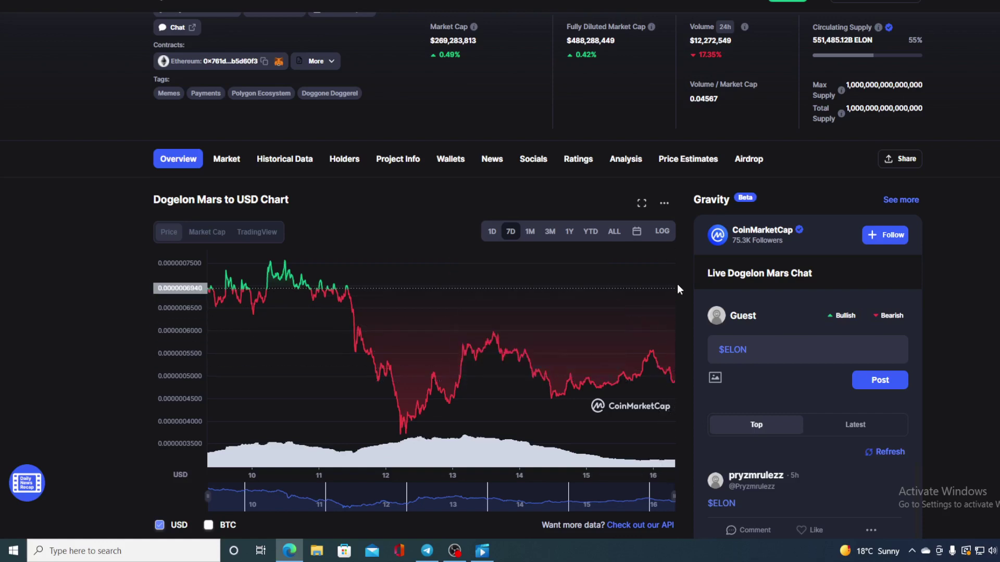
{"action": "left_click", "coordinate": [491, 232]}
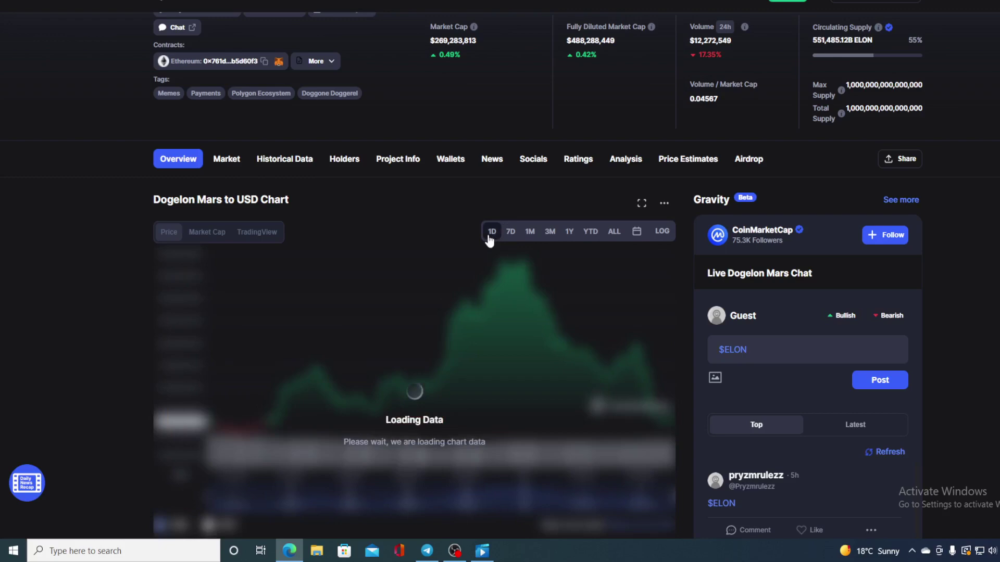